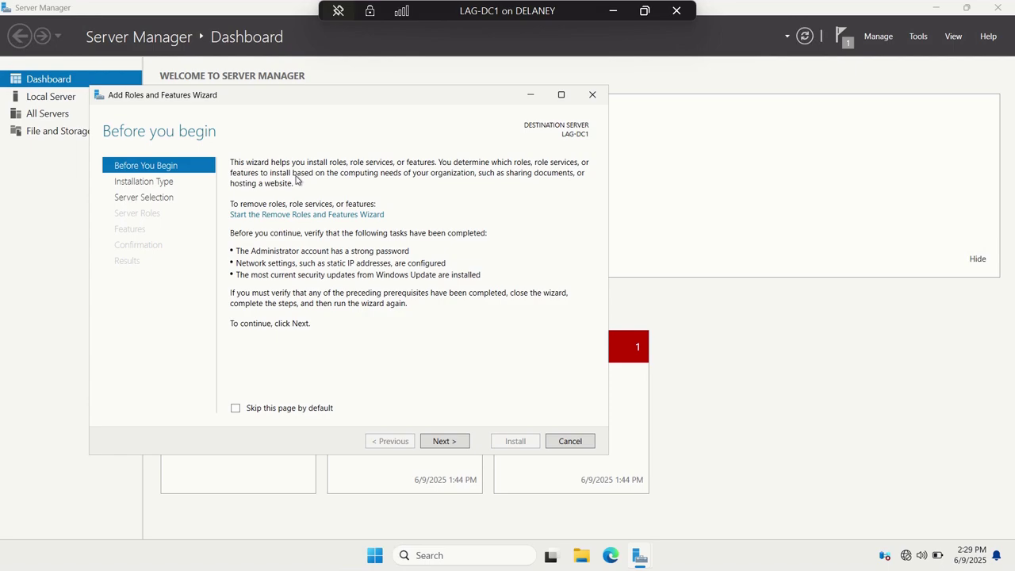
- Advance the Add Roles wizard with role-based installation and LAG-DC1 as the target server
click(444, 441)
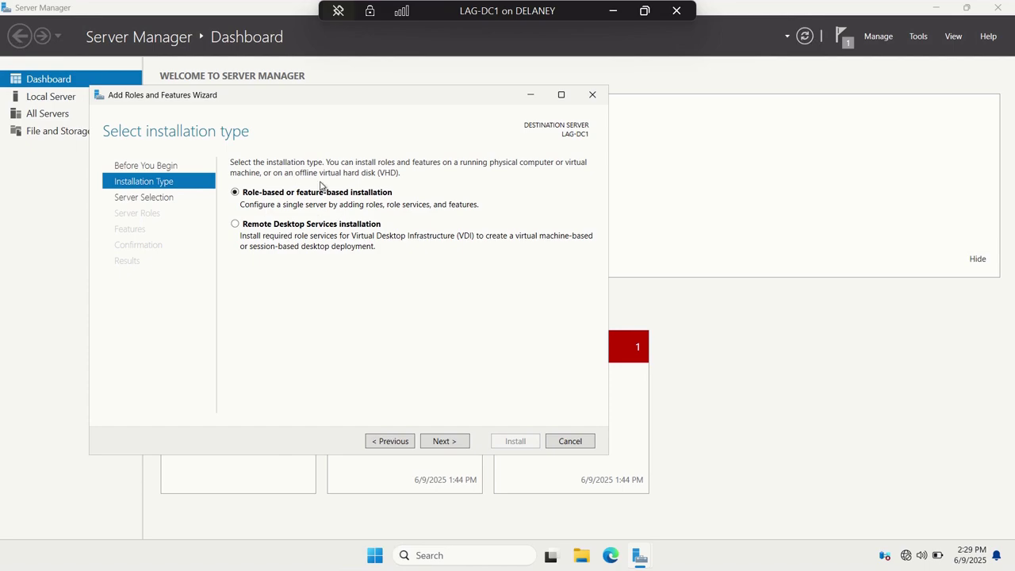
click(451, 442)
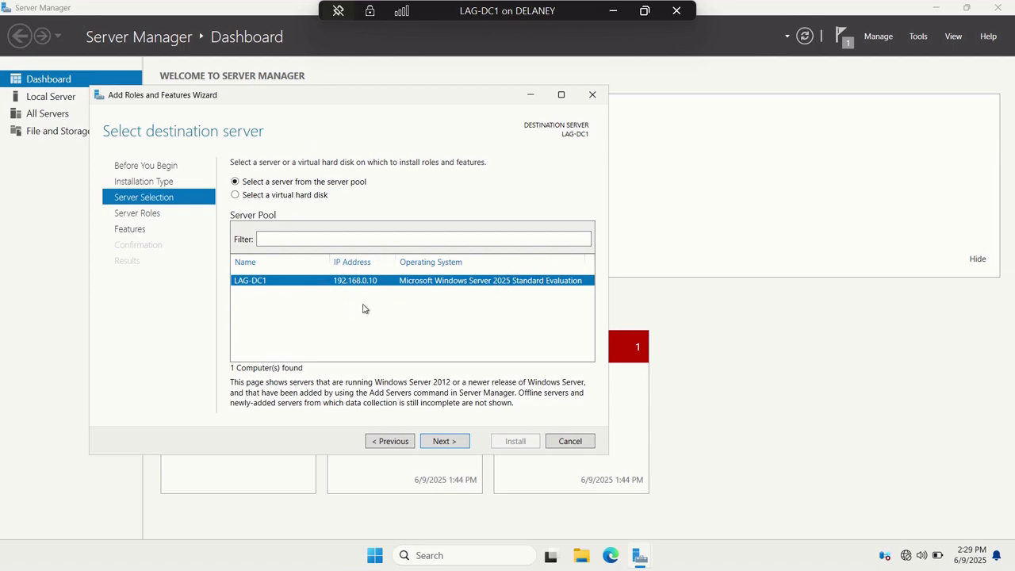
click(445, 442)
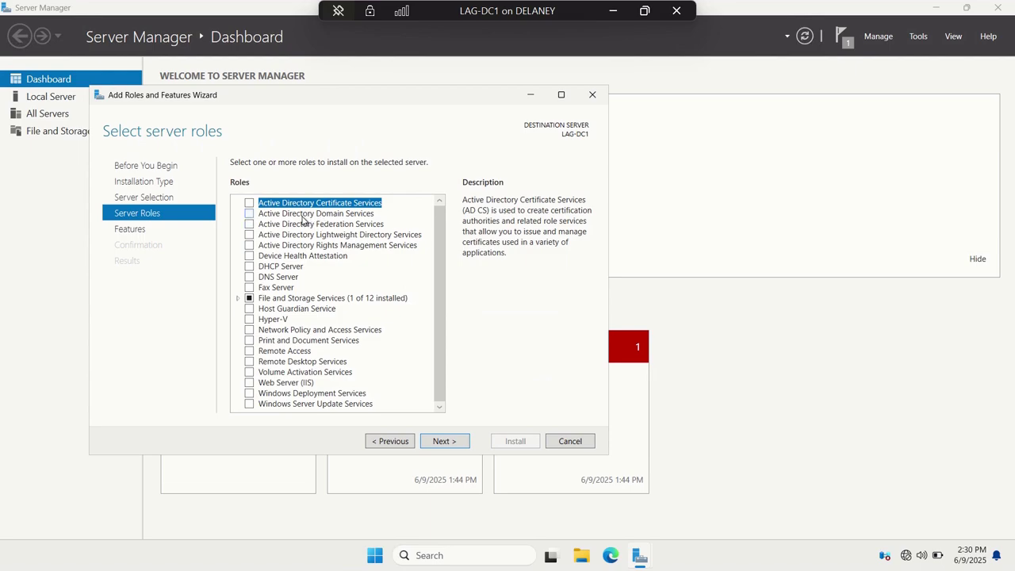
- Select Active Directory Domain Services, add its required management tools, and continue to Features
click(302, 214)
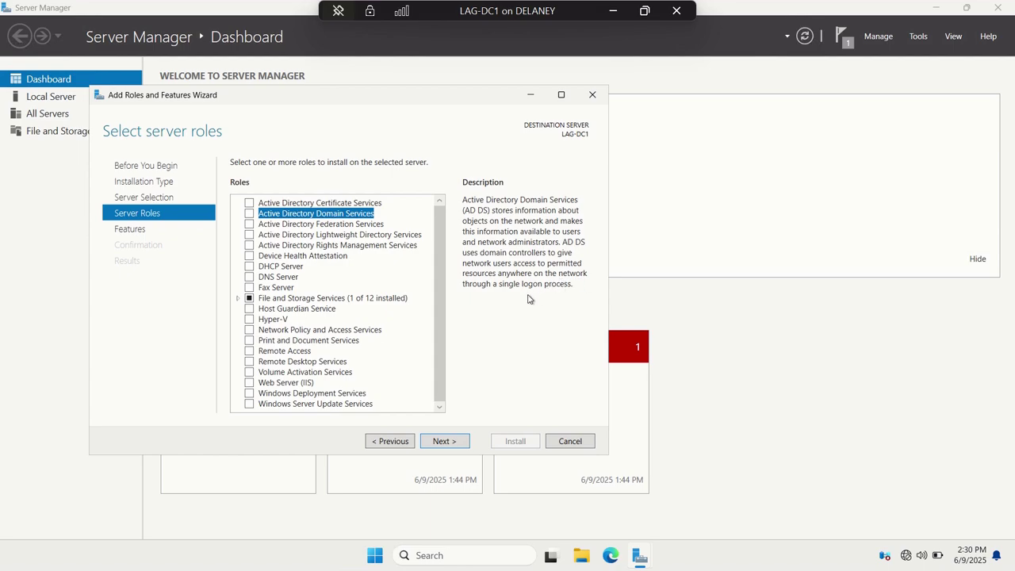
click(249, 214)
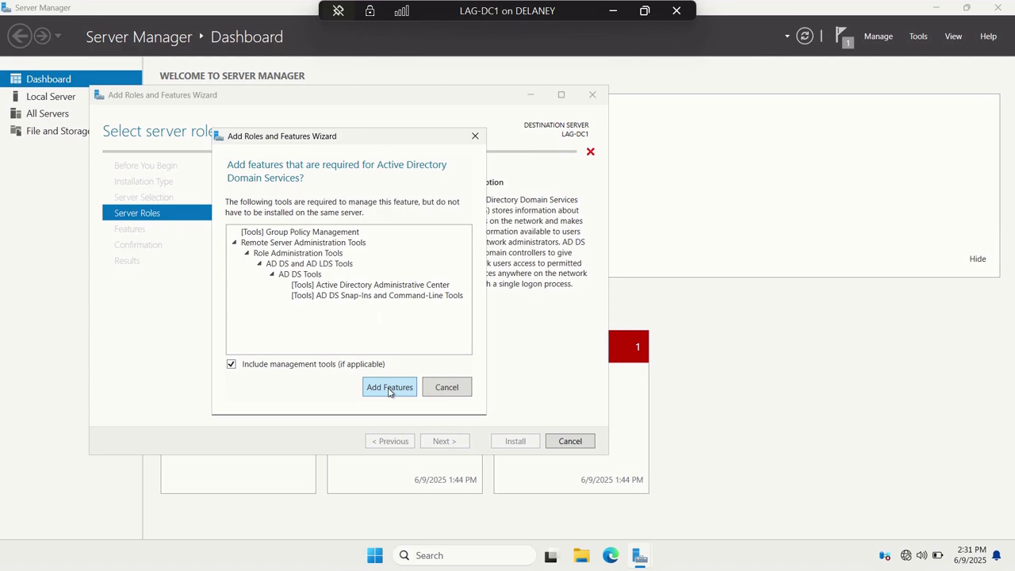
click(389, 388)
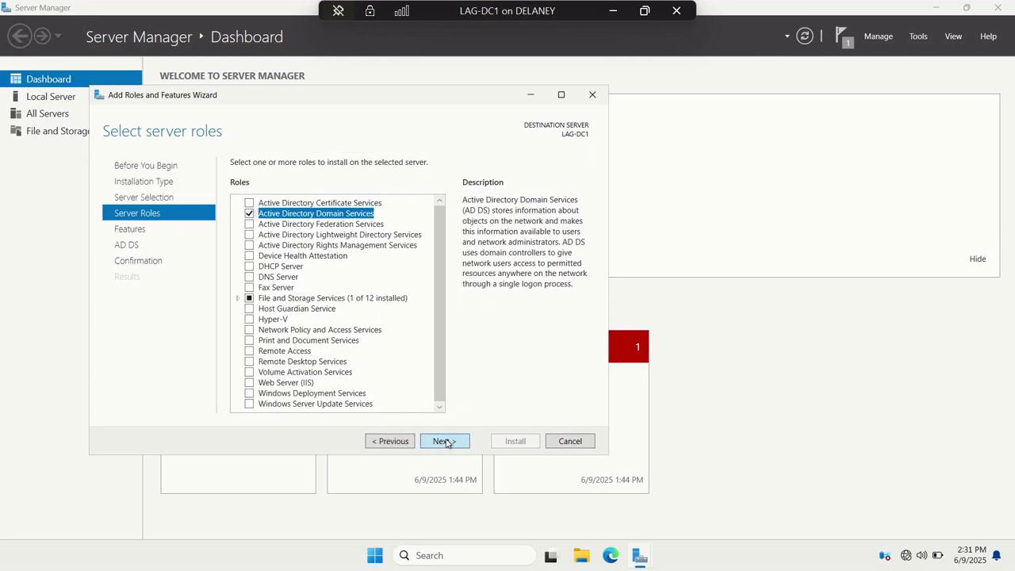
click(443, 440)
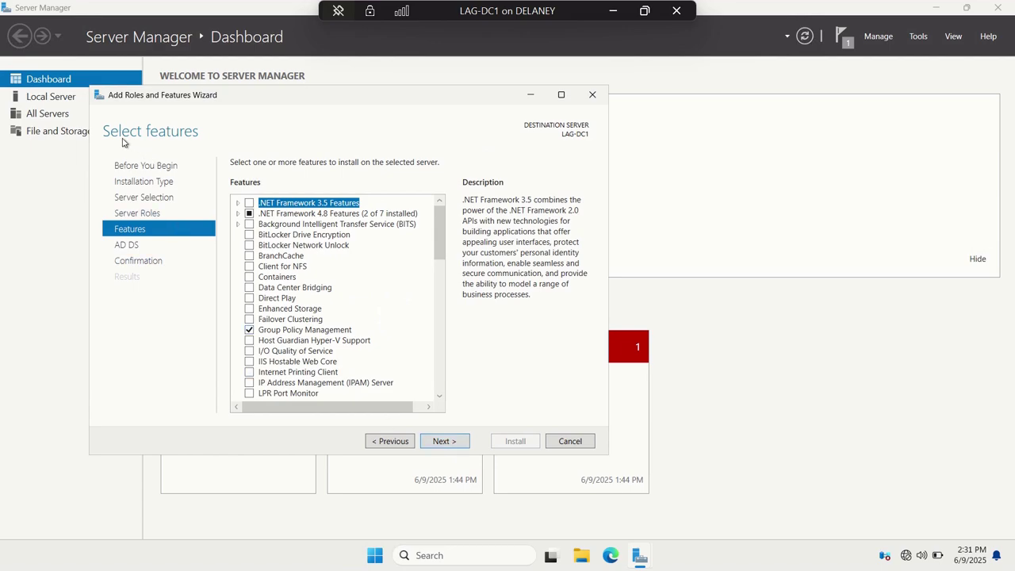
- Keep default features, pass the AD DS page, and enable automatic restart of the destination server
click(441, 441)
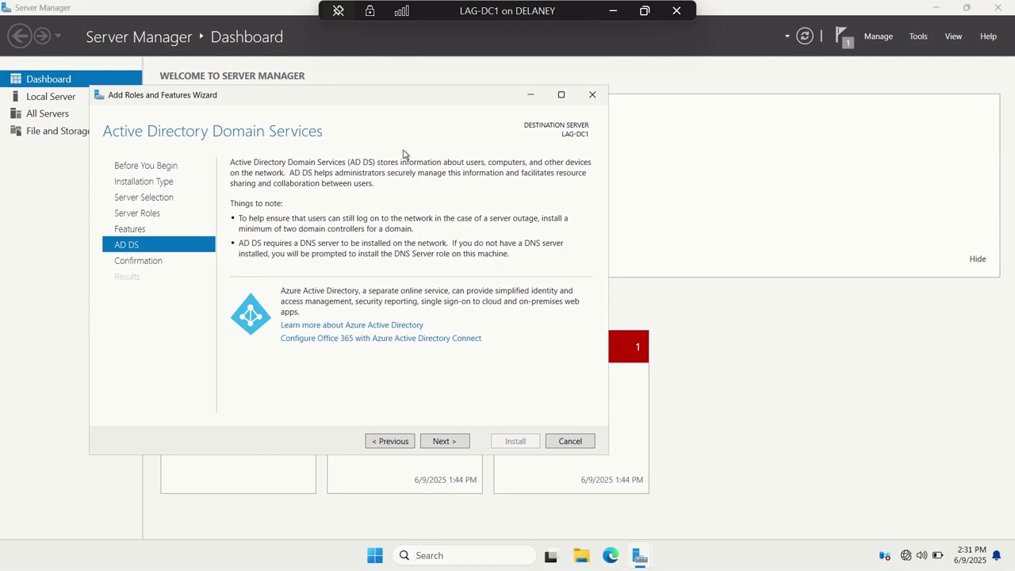
click(452, 442)
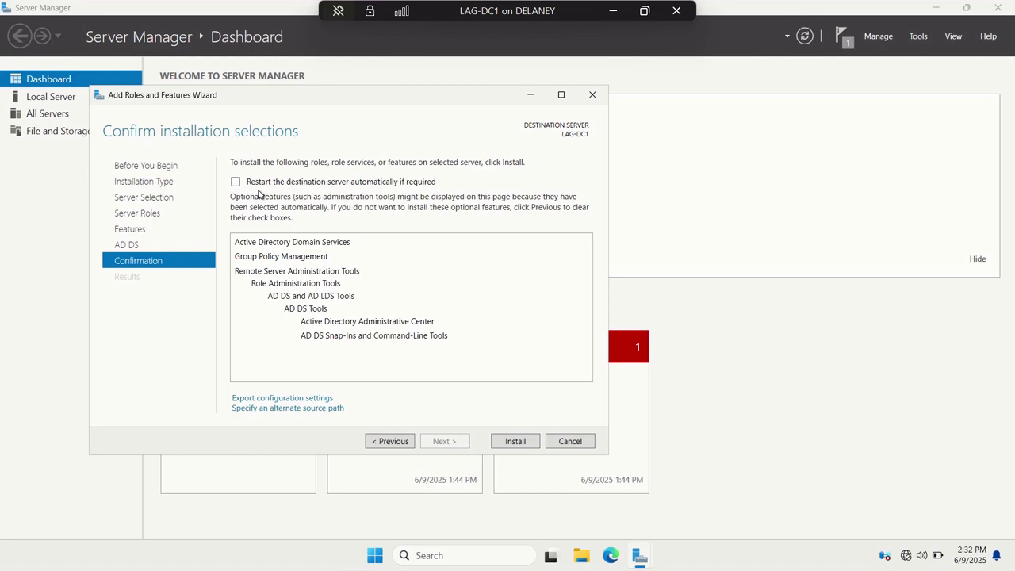
click(236, 182)
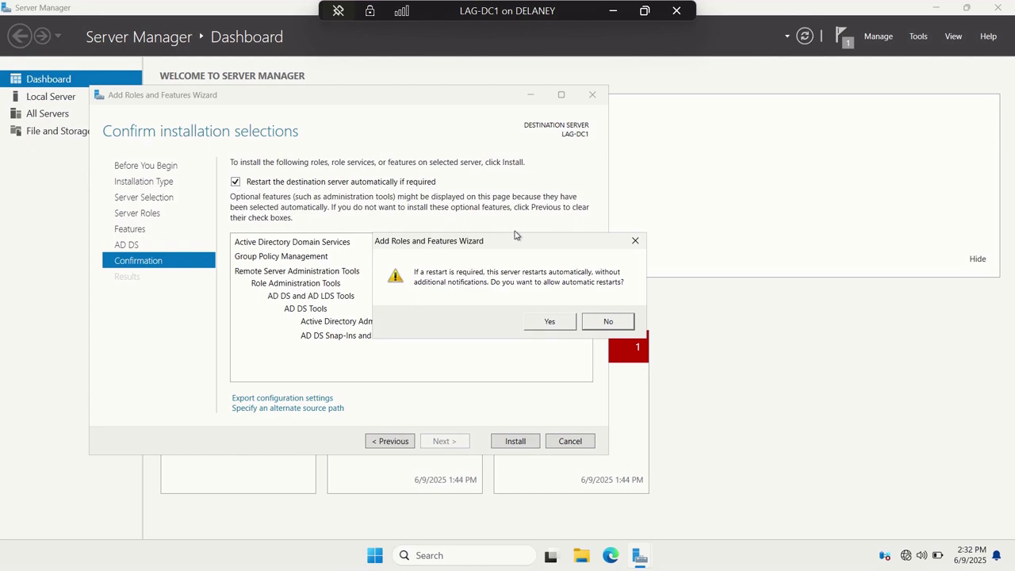
- Confirm automatic restarts and install AD DS with its management tools on LAG-DC1
click(551, 323)
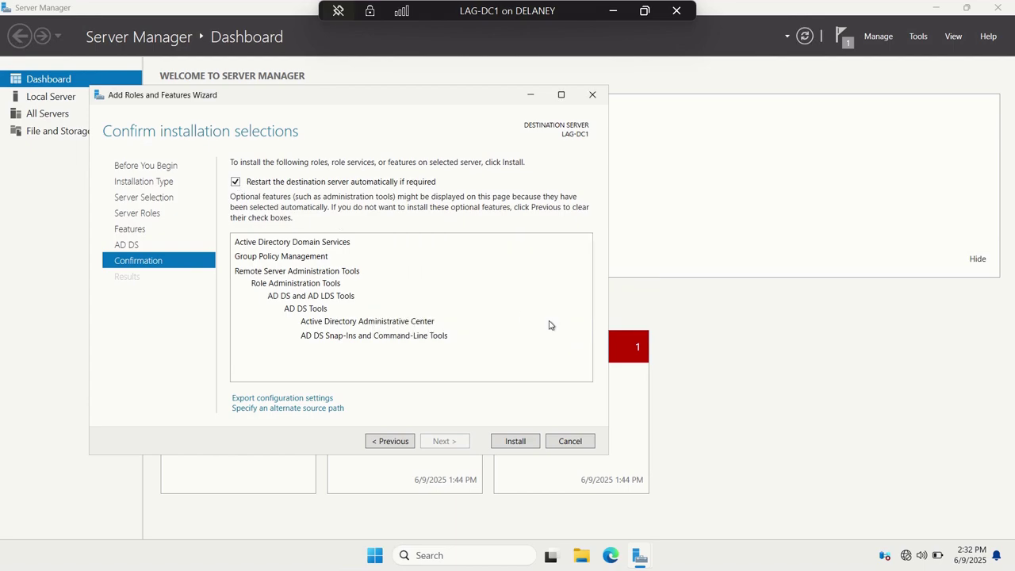
click(516, 441)
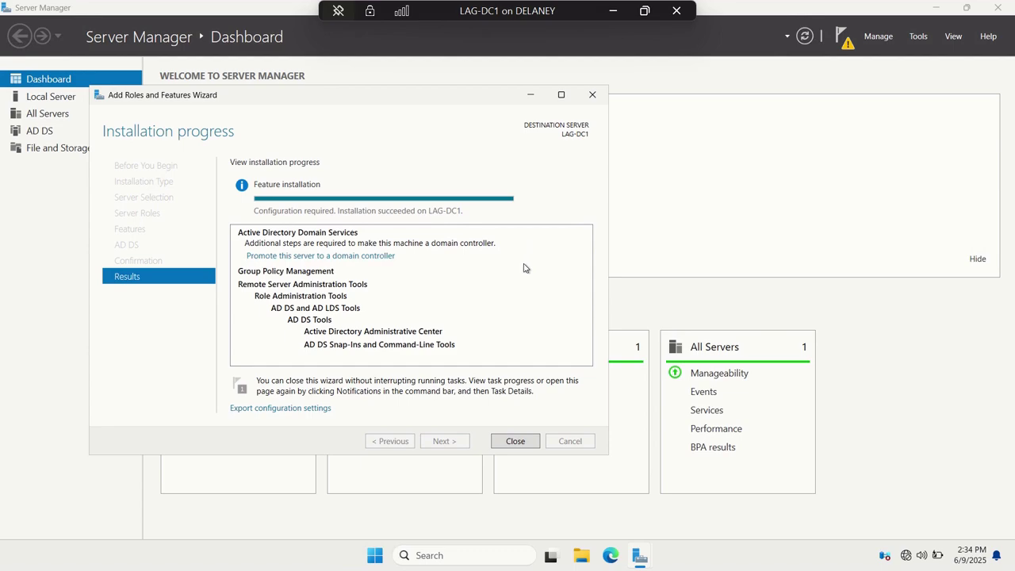
- Close the finished wizard and show the notifications listing the pending AD DS post-deployment configuration
click(517, 440)
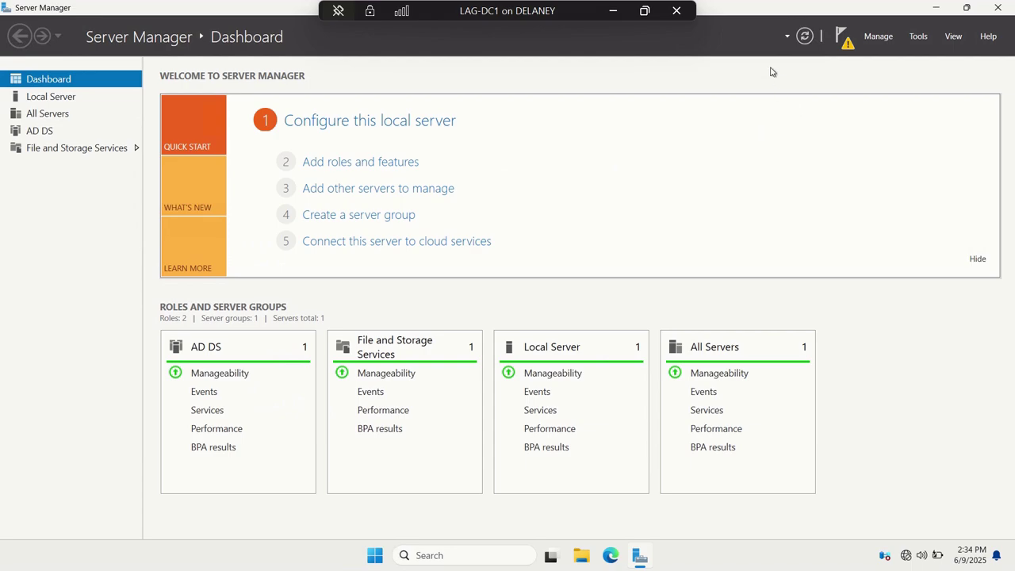
click(845, 45)
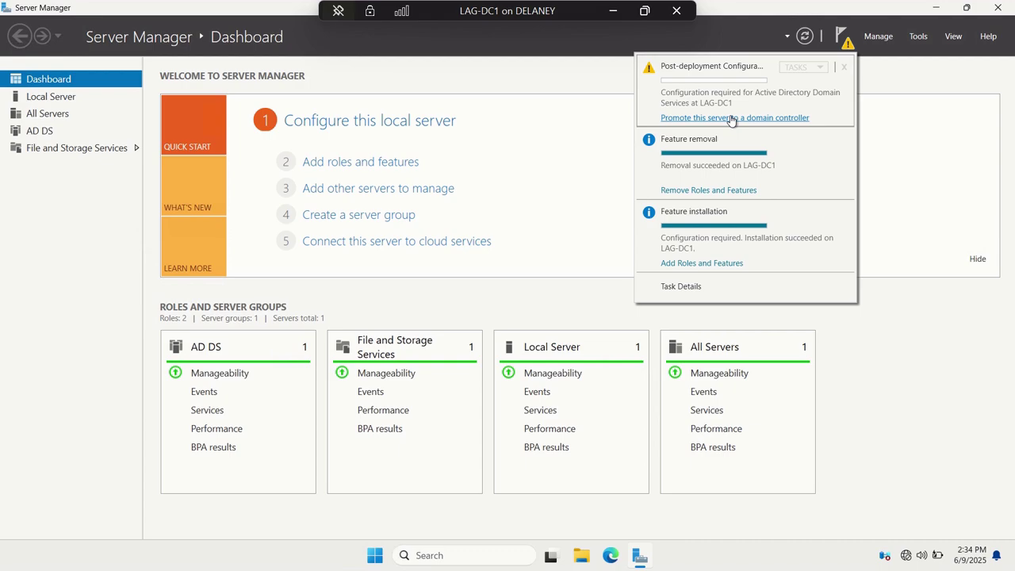
- Choose 'Promote this server to a domain controller' from the notifications
click(730, 117)
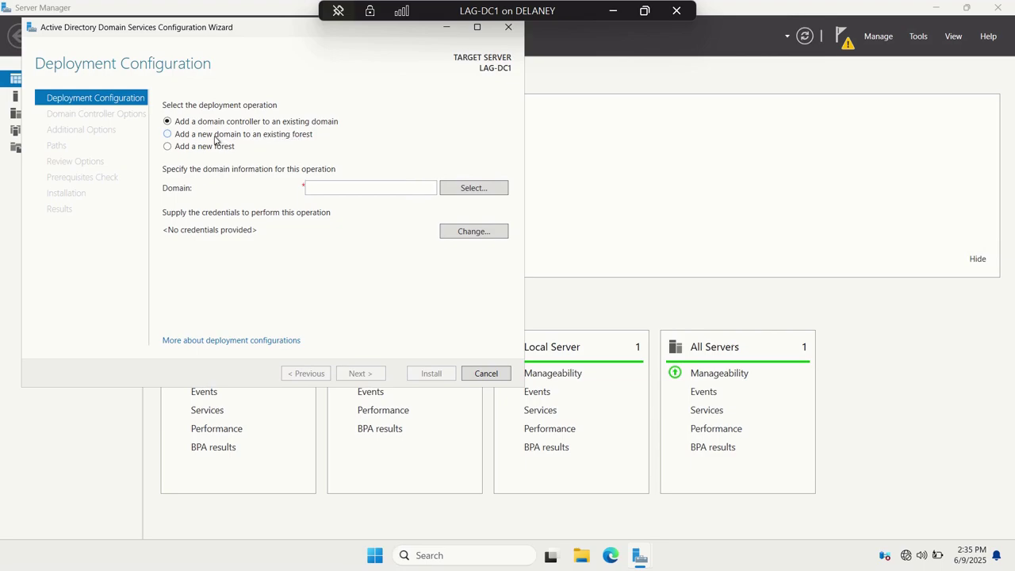
- Add a new forest with root domain name DELANEY.LOCAL and continue
click(183, 150)
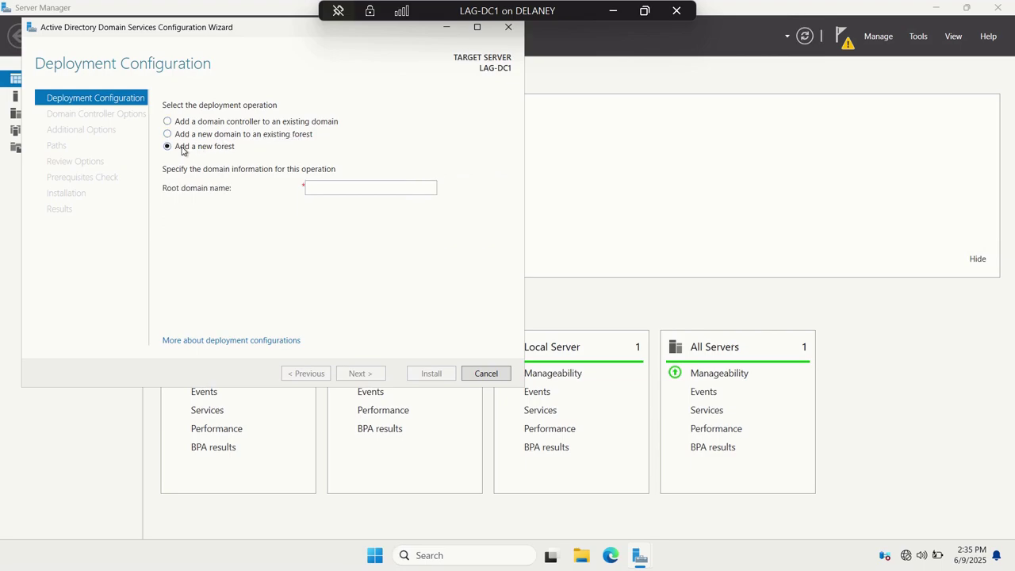
click(346, 187)
text(DEL)
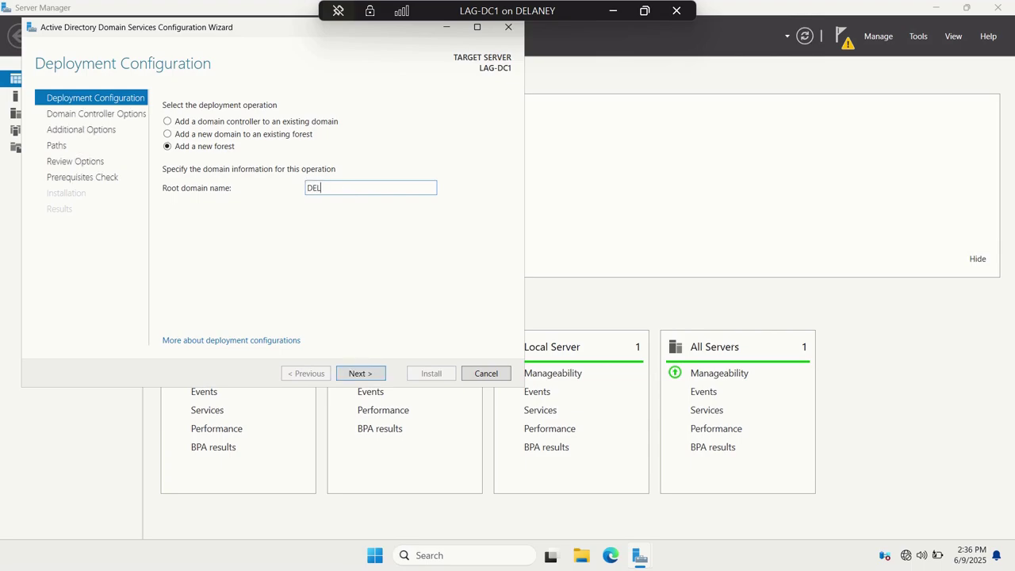
text(ANEY.LOCAL)
click(366, 375)
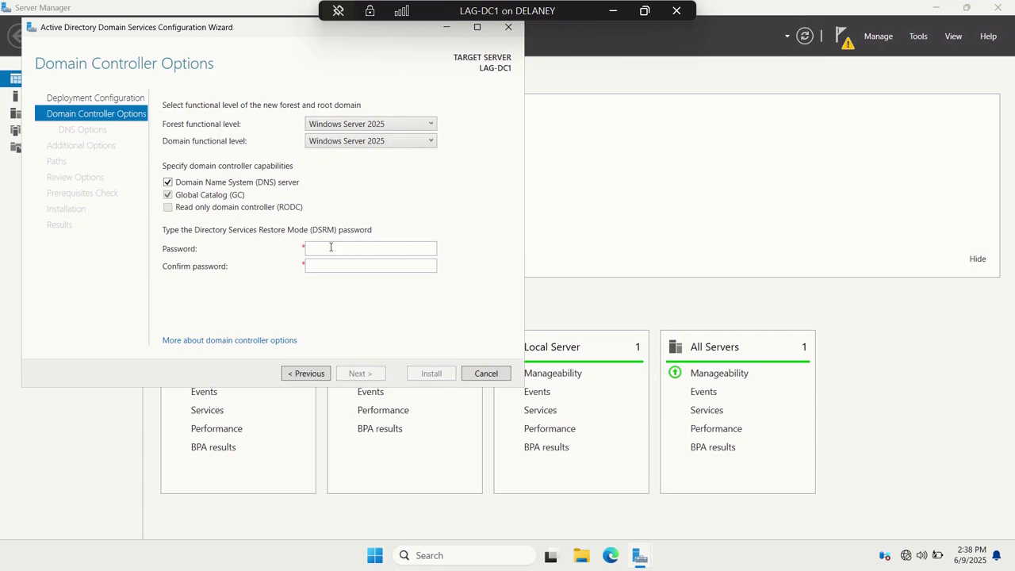
- Enter and confirm the Directory Services Restore Mode password, then continue to DNS Options
click(369, 249)
text(••••••••)
key(Tab)
text(••••••••)
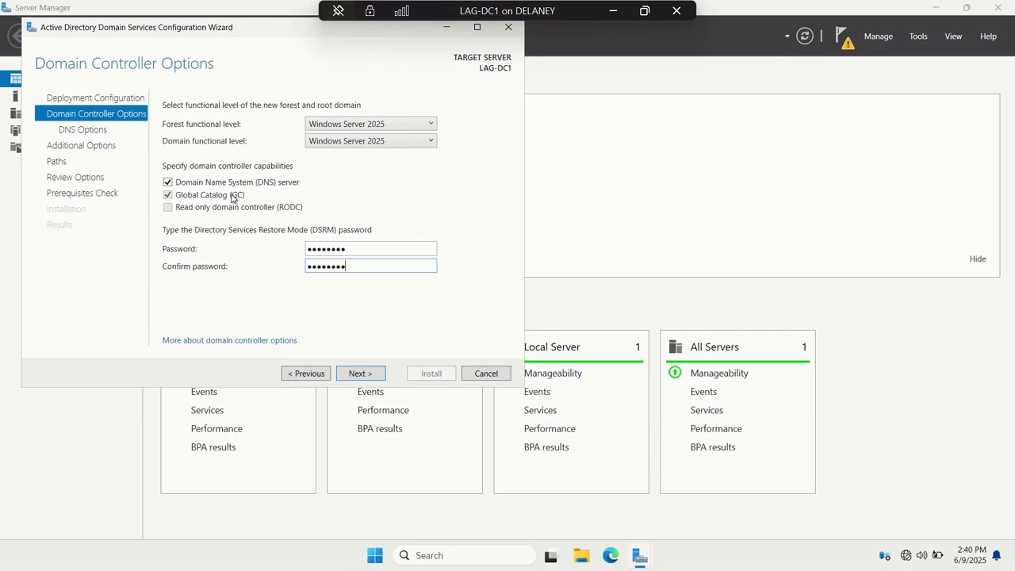
click(361, 376)
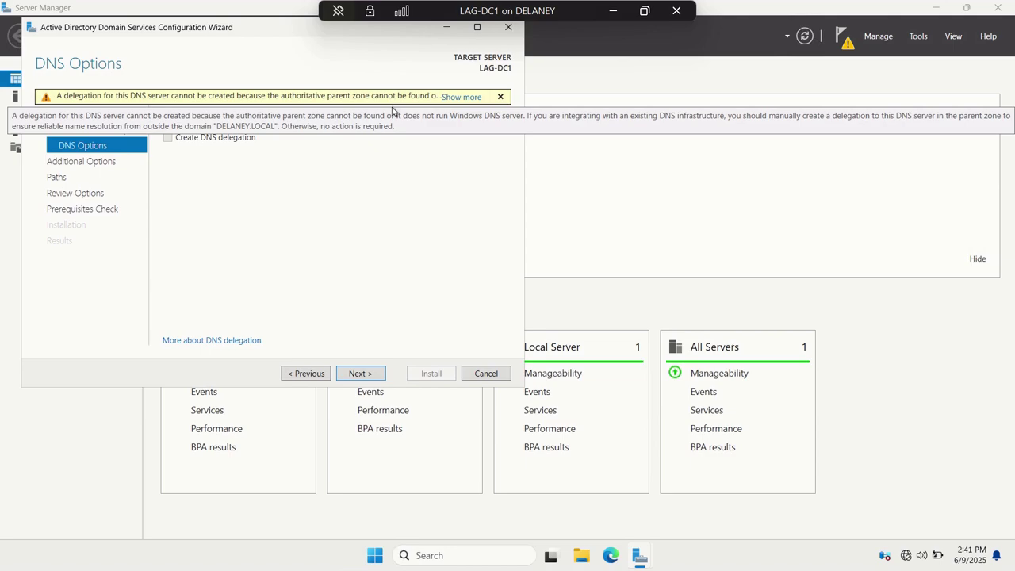
- Leave Create DNS delegation unchecked and continue to Additional Options
click(367, 371)
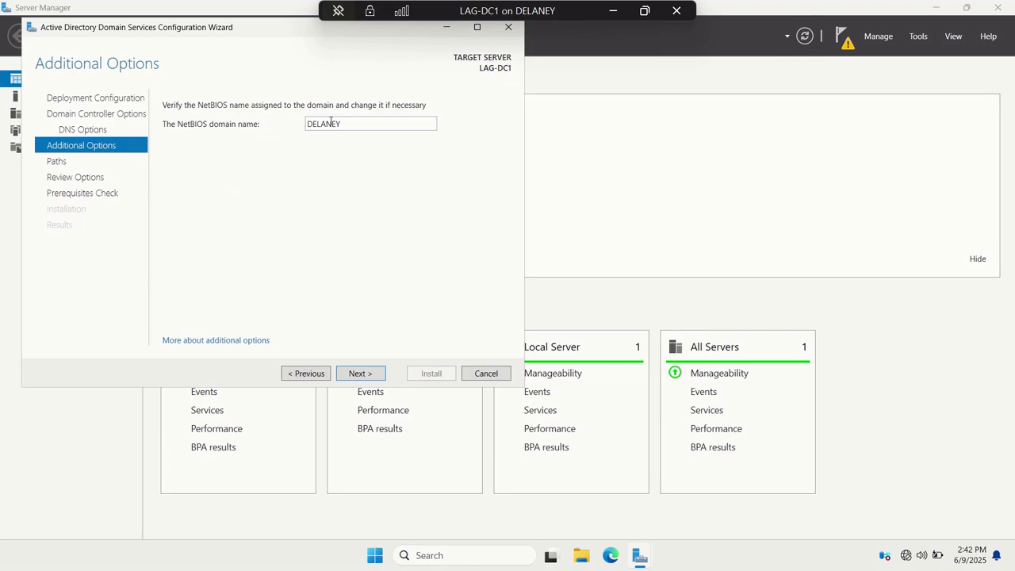
- Accept NetBIOS name DELANEY and the default C:\WINDOWS\NTDS and C:\WINDOWS\SYSVOL paths
click(357, 125)
click(354, 372)
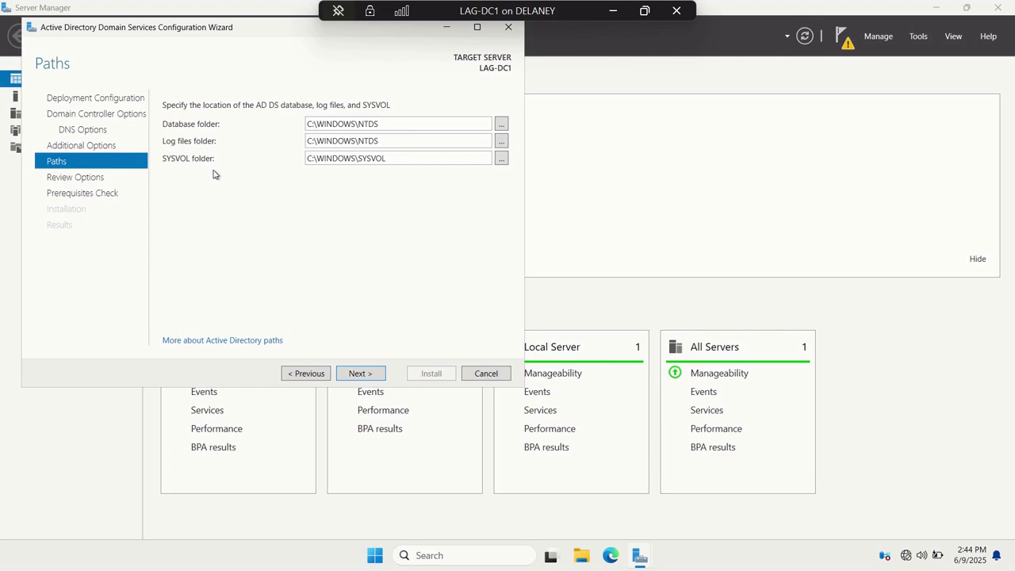
click(371, 375)
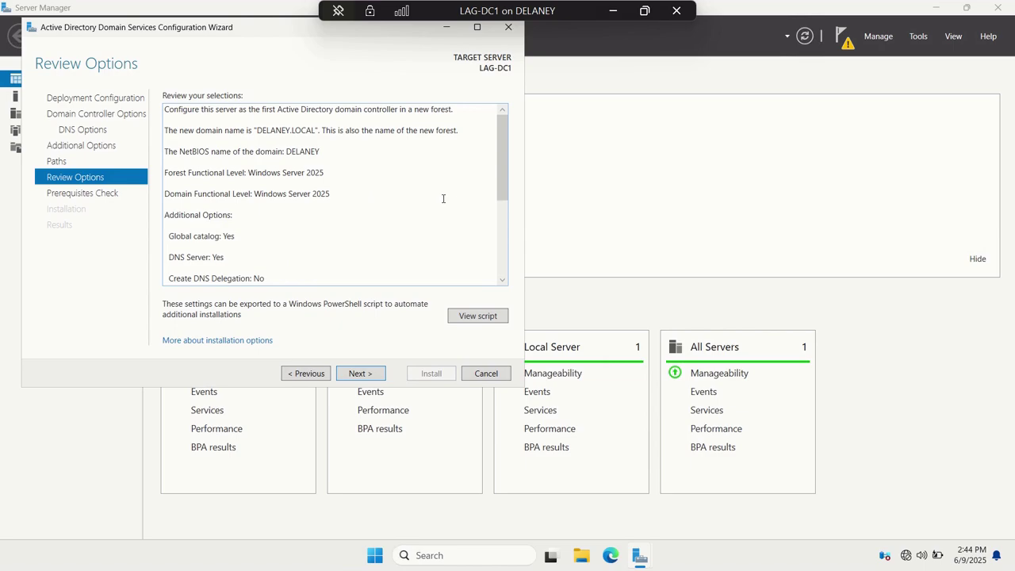
- Review the DELANEY.LOCAL forest options summary and run the prerequisites check
scroll(444, 198, down, 5)
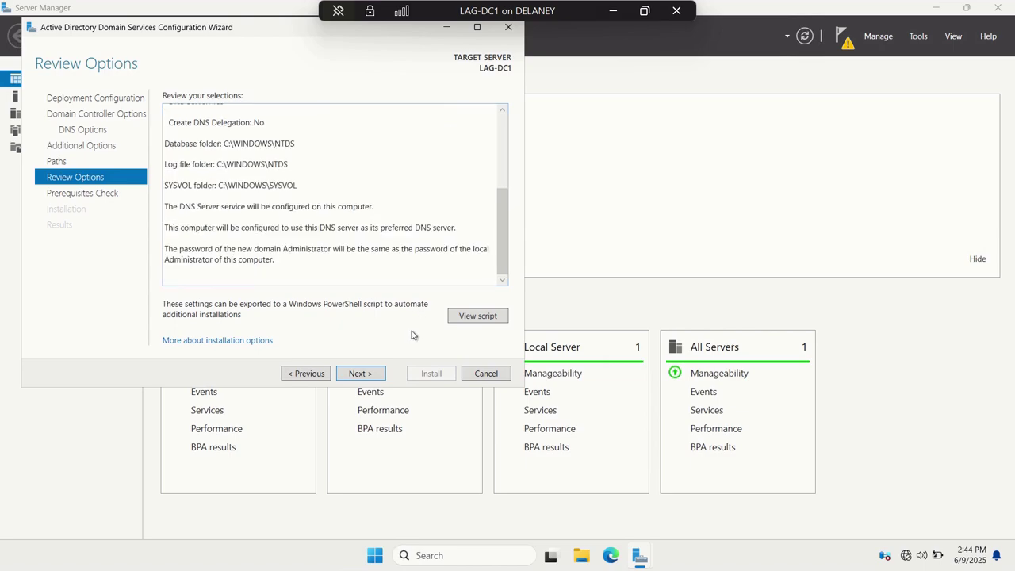
click(363, 373)
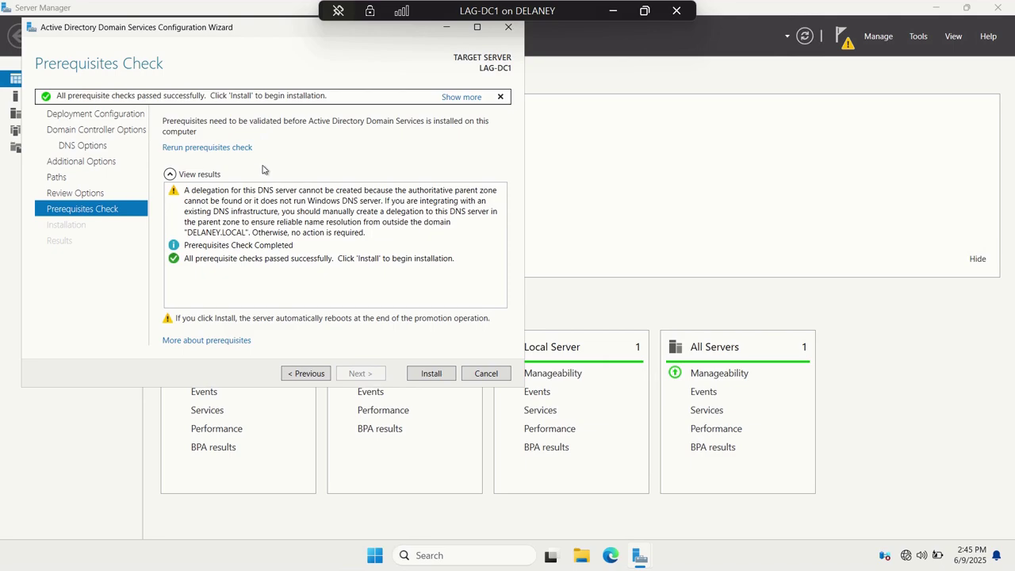
- Start the AD DS installation to promote LAG-DC1 and let it reboot
click(428, 373)
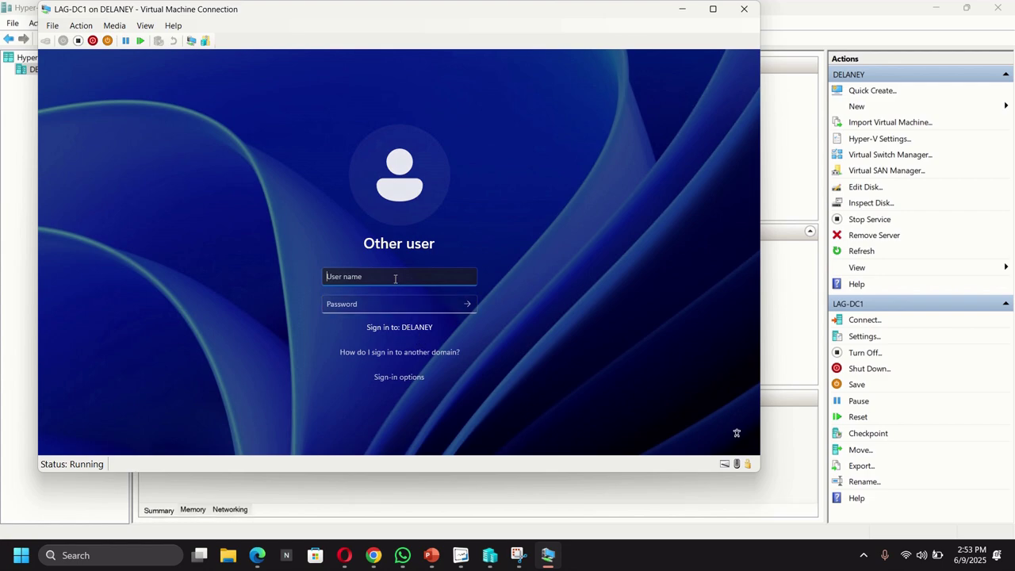
- Sign in as DELANEY\Administrator with the account password
text(DELANEY\Administrator)
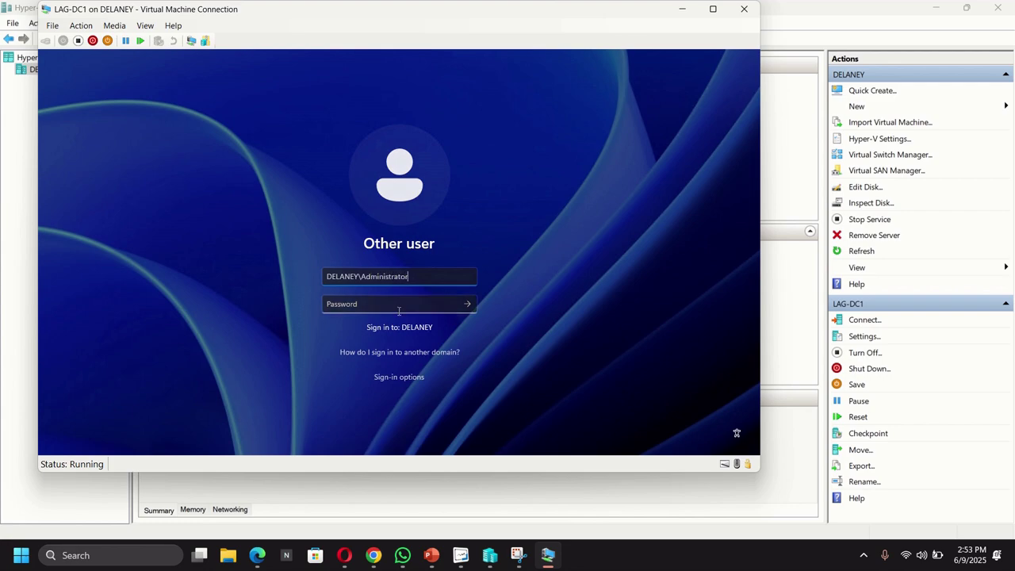
click(415, 304)
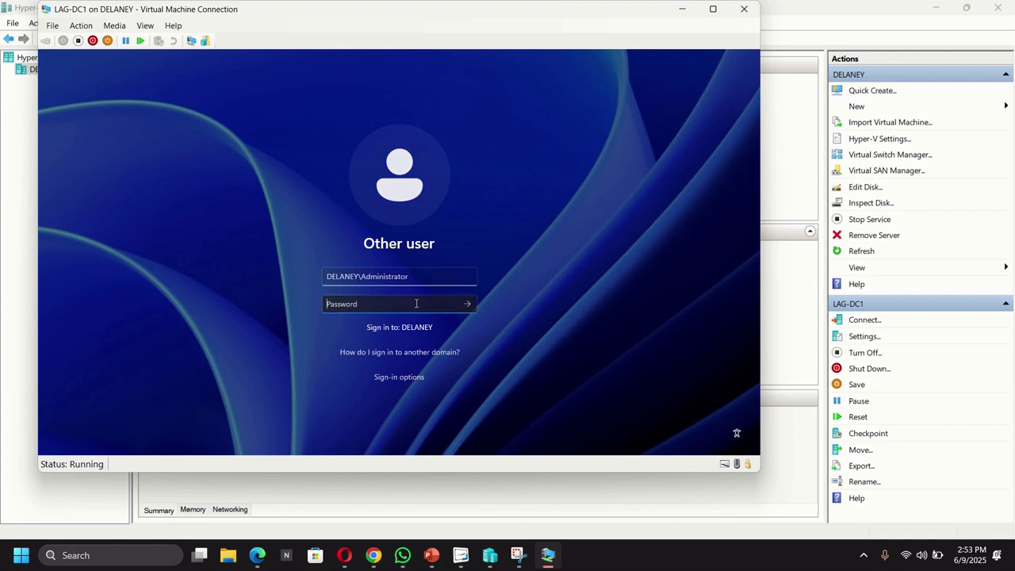
text(Passw0rd)
key(Return)
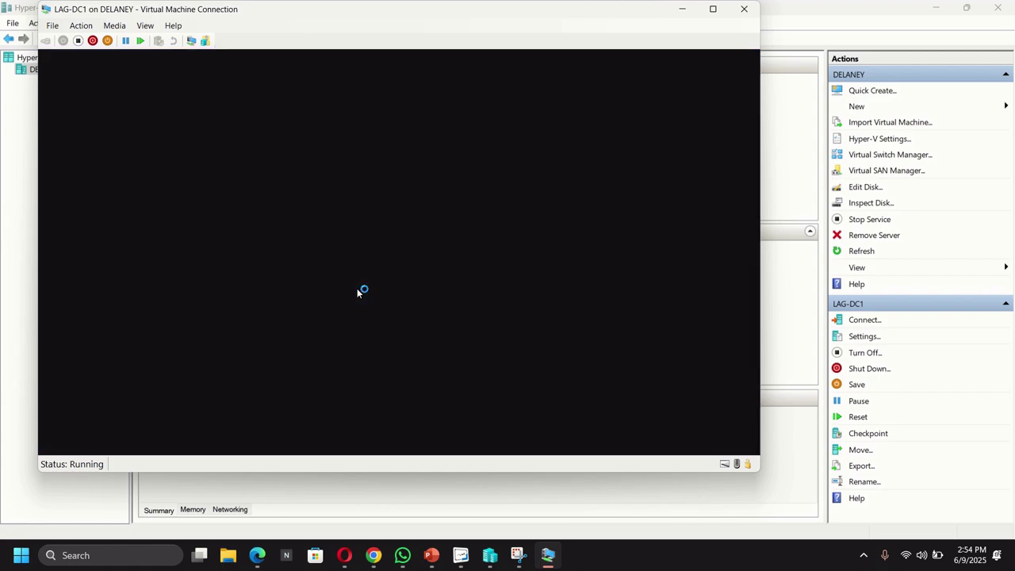